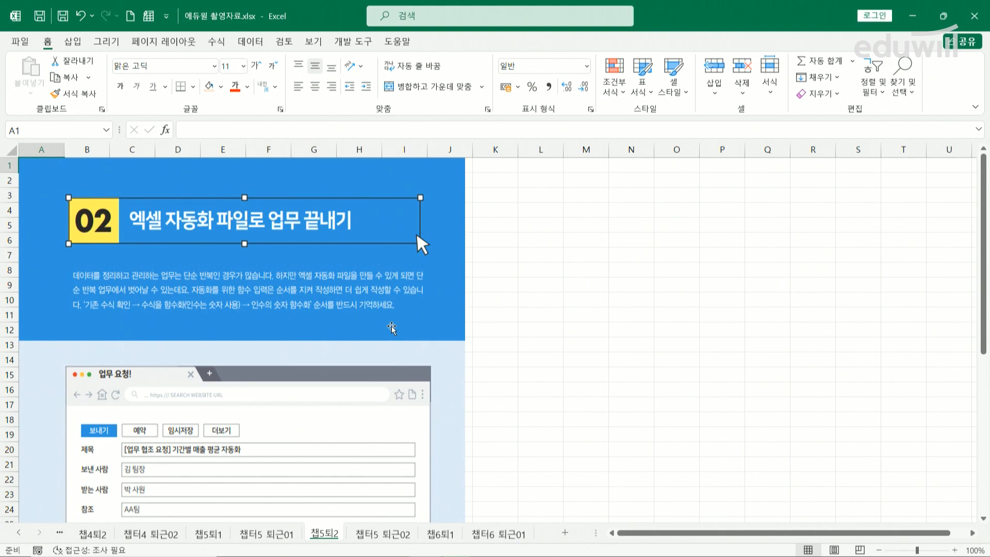
Step: Read through the work request for the period sales average, and open the 챕터5 퇴근02 worksheet
{"action": "scroll", "coordinate": [392, 328], "scroll_direction": "down", "scroll_amount": 5}
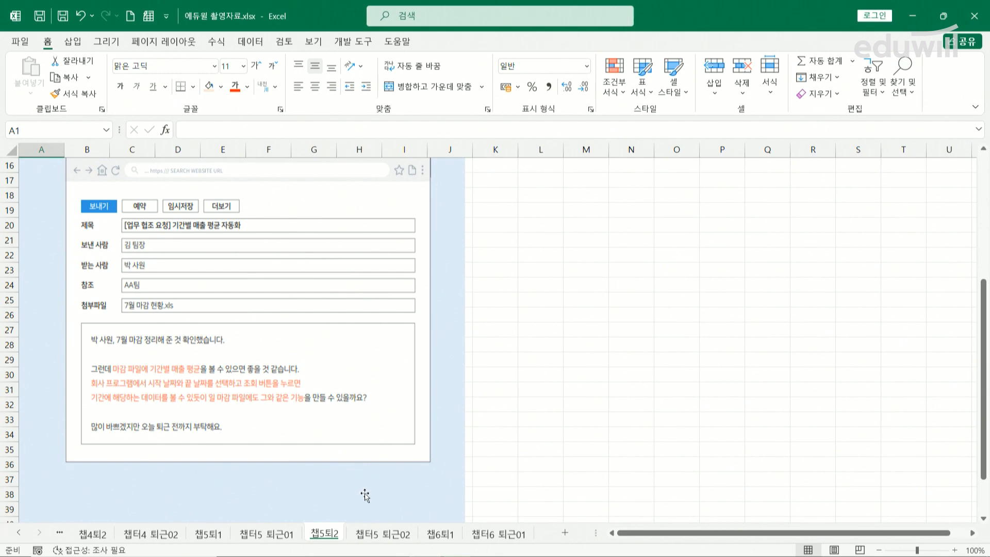
{"action": "left_click", "coordinate": [376, 533]}
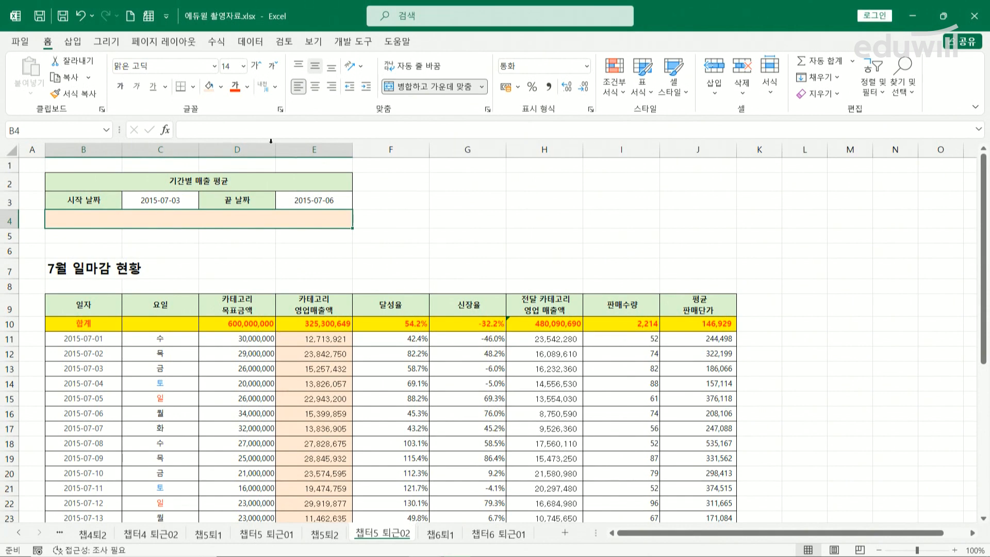
Step: Examine the start date, end date and average result cells, and the July daily closing table beneath them
{"action": "left_click", "coordinate": [169, 195]}
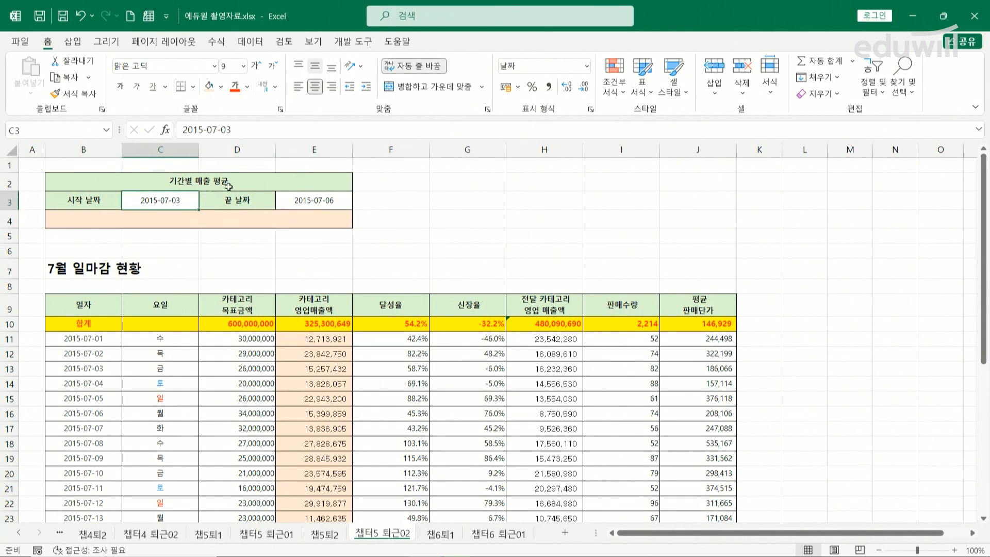
{"action": "left_click", "coordinate": [298, 199]}
{"action": "left_click", "coordinate": [171, 195]}
{"action": "left_click", "coordinate": [299, 200]}
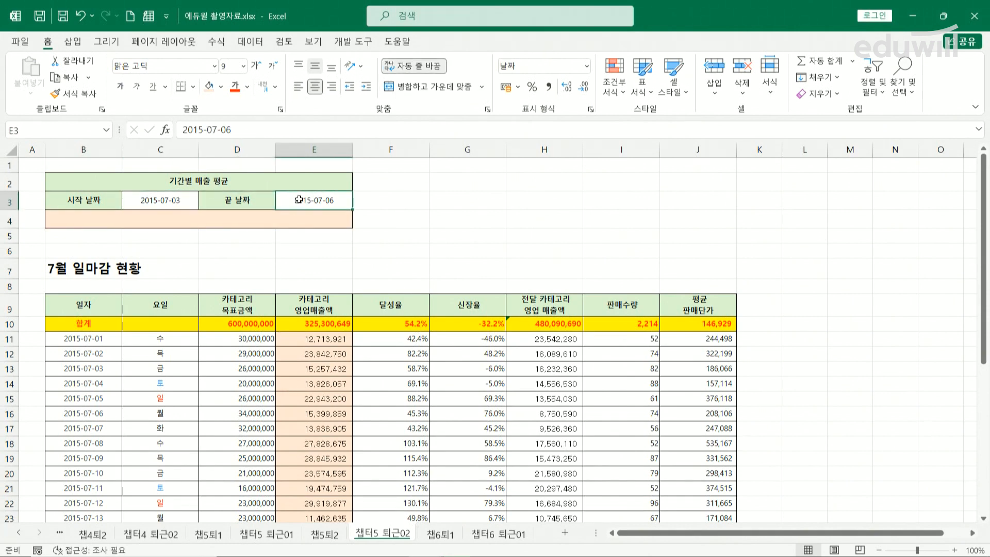
{"action": "left_click", "coordinate": [158, 199]}
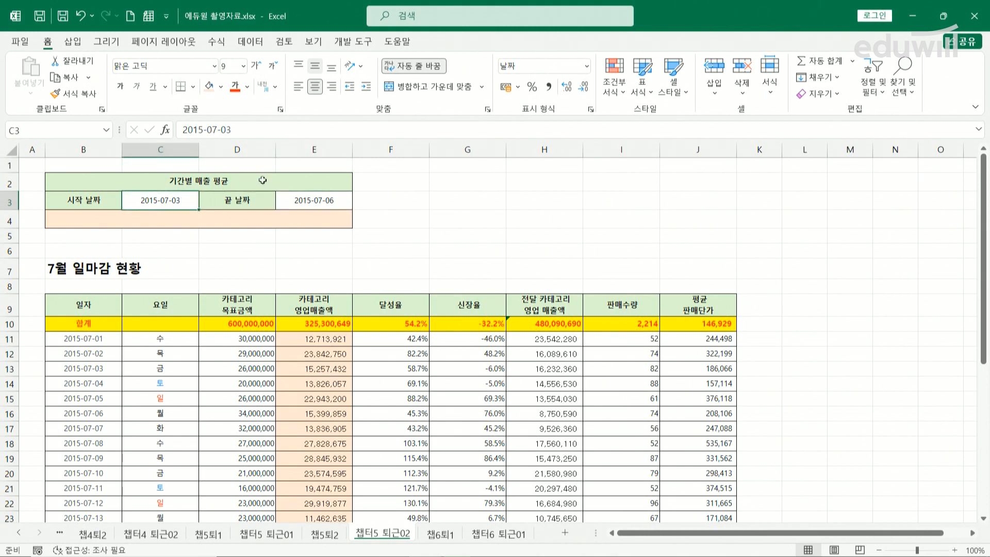
{"action": "left_click", "coordinate": [316, 202]}
{"action": "left_click", "coordinate": [197, 215]}
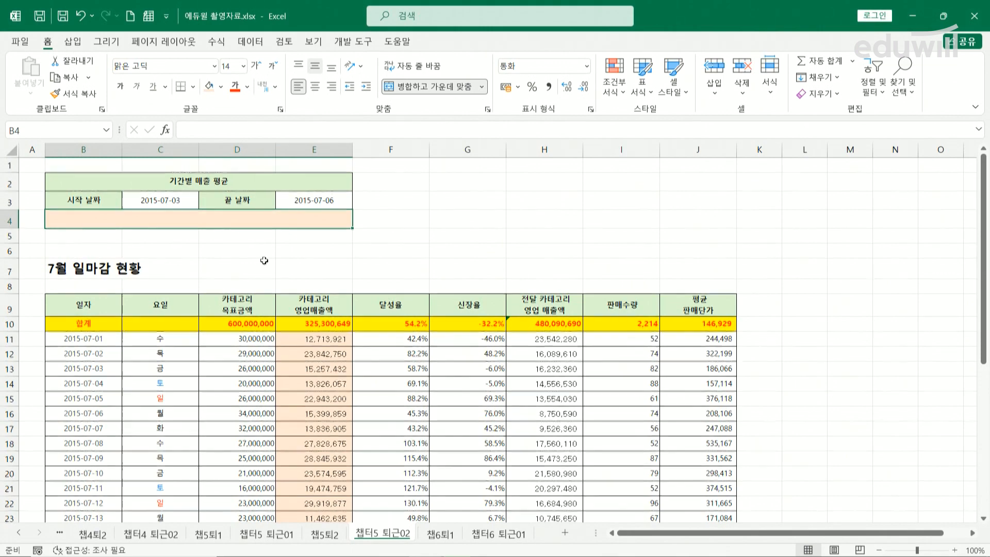
{"action": "scroll", "coordinate": [264, 260], "scroll_direction": "down", "scroll_amount": 2}
{"action": "scroll", "coordinate": [101, 251], "scroll_direction": "down", "scroll_amount": 4}
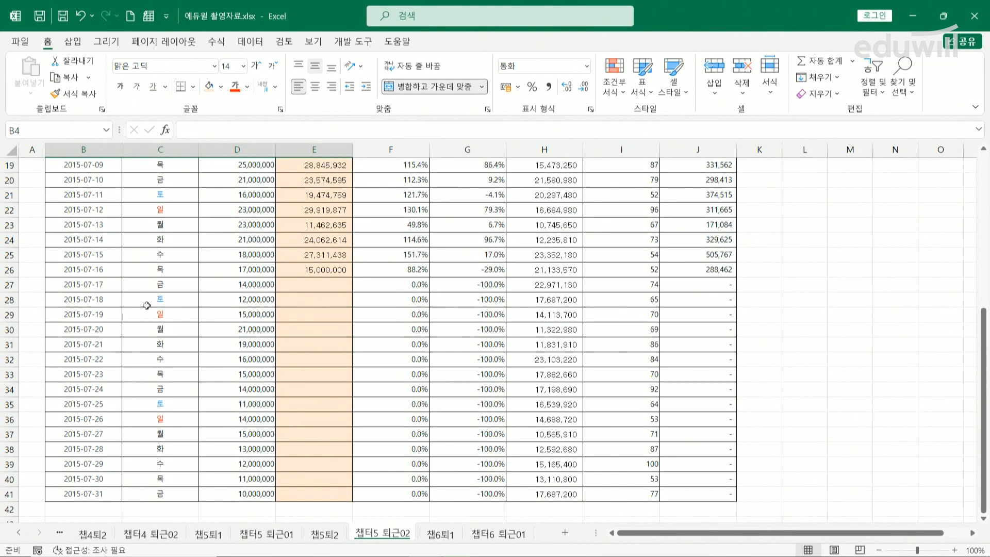
{"action": "scroll", "coordinate": [309, 324], "scroll_direction": "up", "scroll_amount": 5}
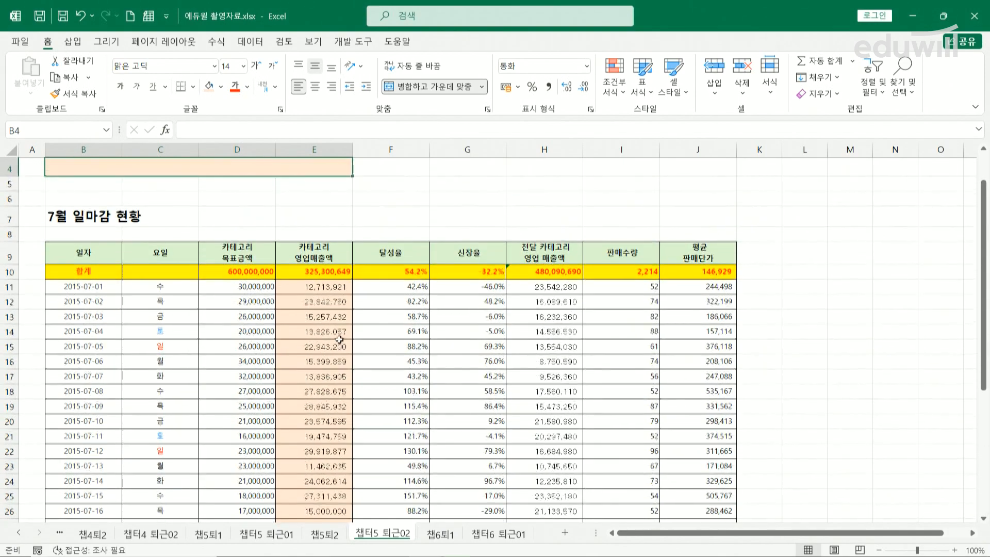
{"action": "scroll", "coordinate": [339, 338], "scroll_direction": "up", "scroll_amount": 1}
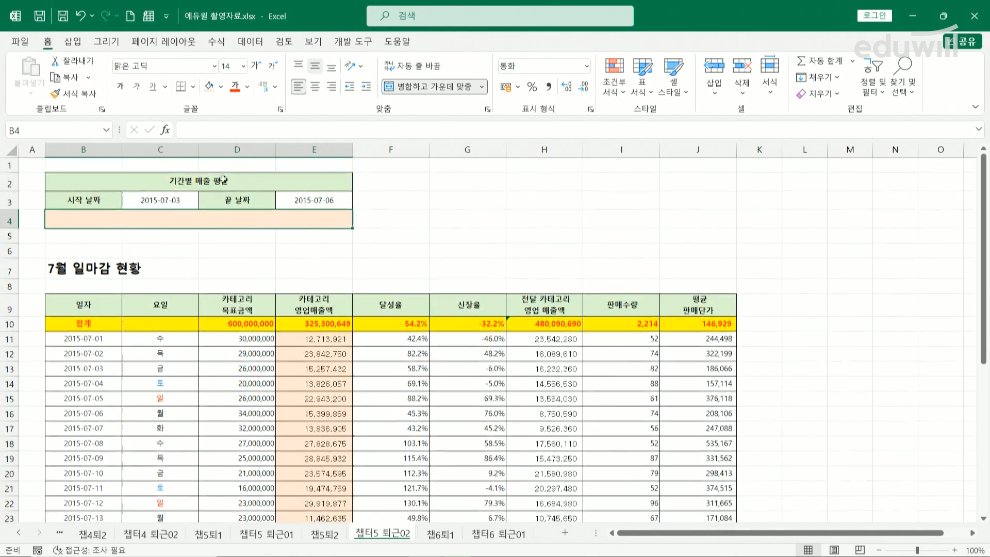
Step: Compare the start and end dates in C3 and E3 with the matching daily sales in E13:E16
{"action": "left_click", "coordinate": [160, 200]}
{"action": "left_click", "coordinate": [304, 199]}
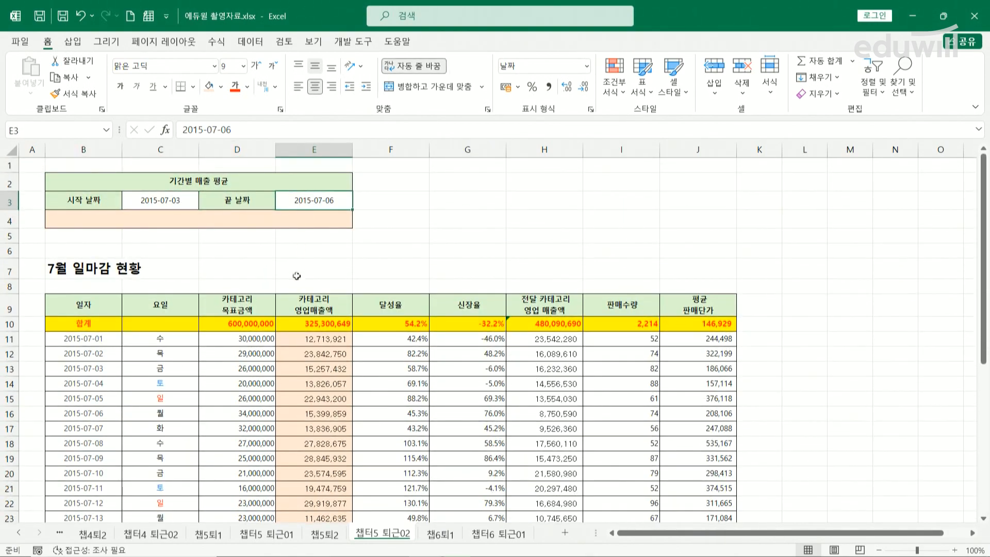
{"action": "scroll", "coordinate": [310, 318], "scroll_direction": "down", "scroll_amount": 1}
{"action": "left_click_drag", "start_coordinate": [311, 318], "coordinate": [316, 356]}
{"action": "scroll", "coordinate": [323, 345], "scroll_direction": "up", "scroll_amount": 1}
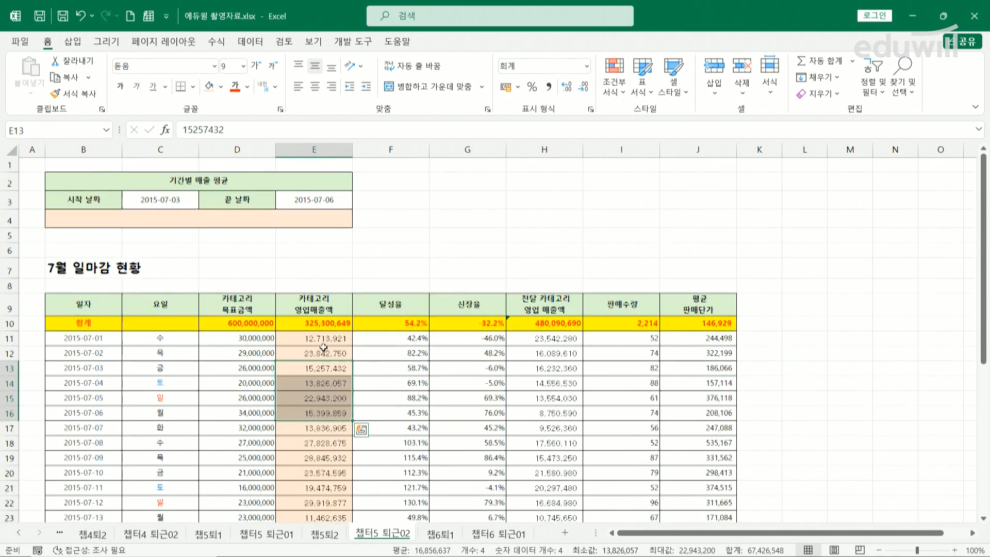
{"action": "left_click", "coordinate": [204, 217]}
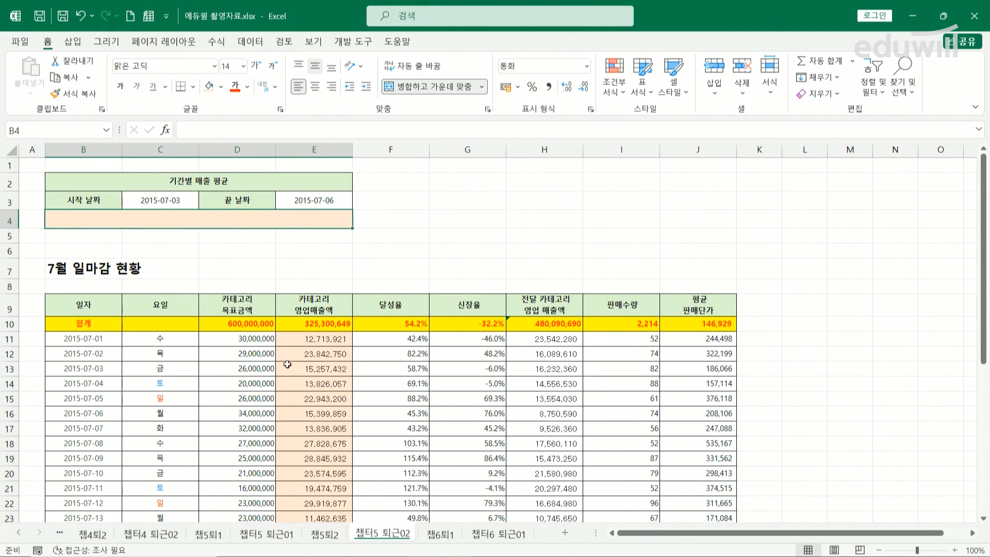
{"action": "left_click_drag", "start_coordinate": [286, 364], "coordinate": [310, 415]}
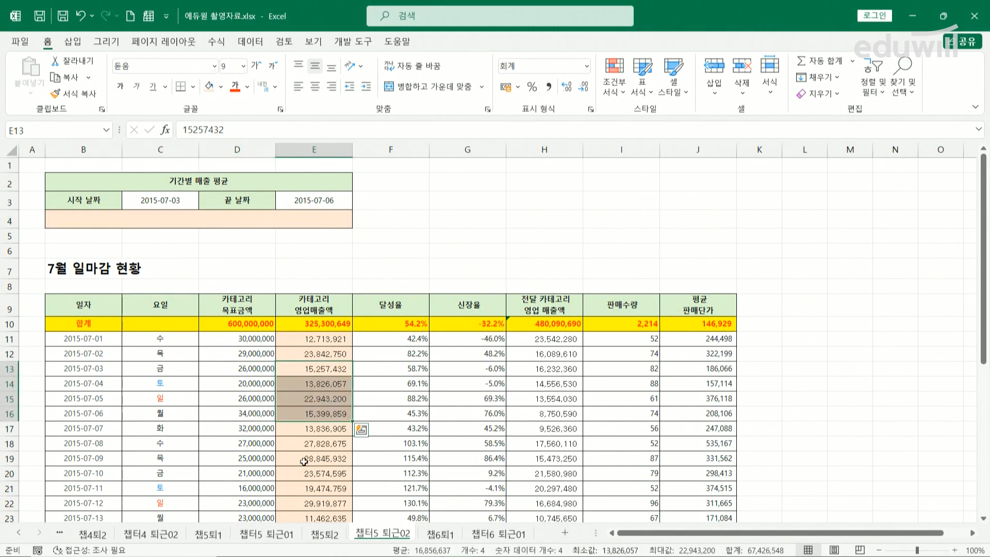
{"action": "left_click", "coordinate": [156, 201]}
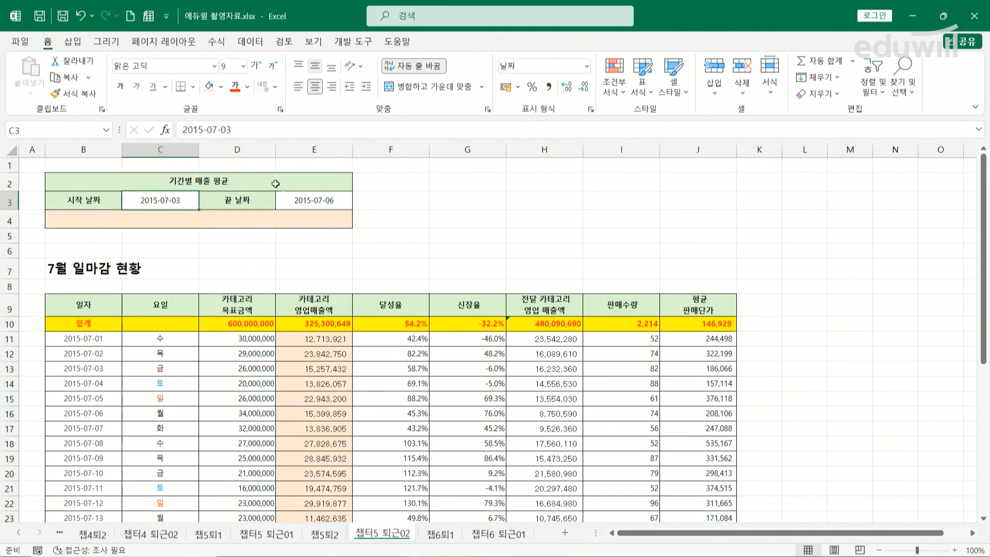
{"action": "left_click", "coordinate": [311, 197]}
{"action": "left_click_drag", "start_coordinate": [313, 370], "coordinate": [315, 441]}
{"action": "left_click", "coordinate": [169, 196]}
{"action": "left_click", "coordinate": [311, 202]}
Step: Examine various consecutive-day ranges in the category sales column as possible periods for the average
{"action": "scroll", "coordinate": [309, 330], "scroll_direction": "down", "scroll_amount": 2}
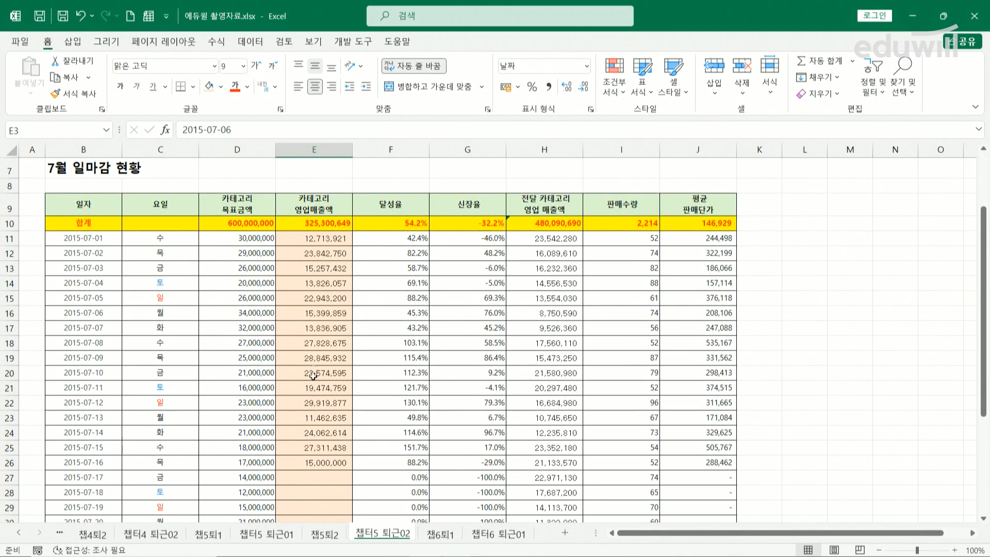
{"action": "left_click_drag", "start_coordinate": [314, 403], "coordinate": [313, 446]}
{"action": "left_click_drag", "start_coordinate": [313, 283], "coordinate": [314, 313]}
{"action": "left_click_drag", "start_coordinate": [313, 257], "coordinate": [311, 283]}
{"action": "left_click_drag", "start_coordinate": [306, 342], "coordinate": [310, 388]}
{"action": "left_click_drag", "start_coordinate": [312, 418], "coordinate": [314, 464]}
{"action": "scroll", "coordinate": [352, 398], "scroll_direction": "up", "scroll_amount": 1}
{"action": "scroll", "coordinate": [353, 397], "scroll_direction": "up", "scroll_amount": 1}
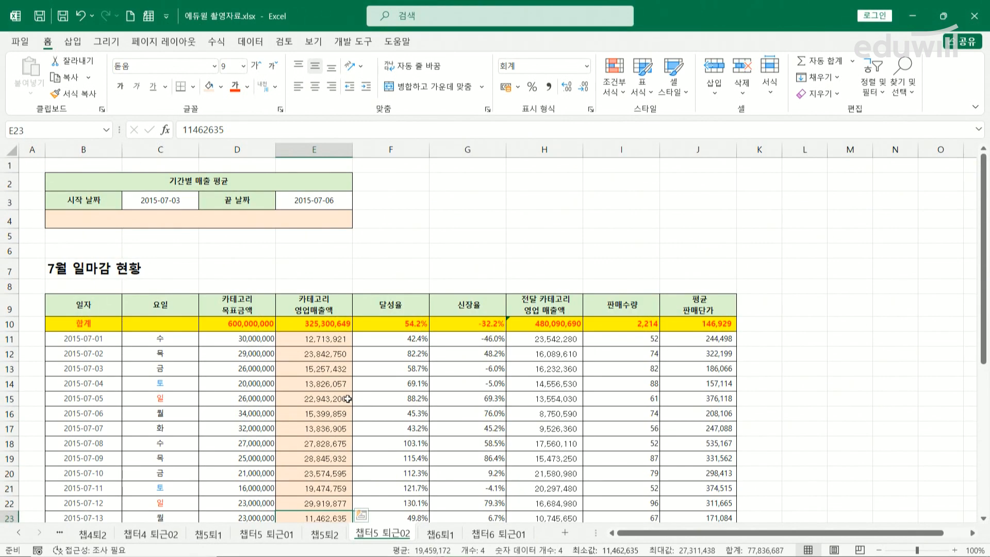
{"action": "scroll", "coordinate": [347, 398], "scroll_direction": "down", "scroll_amount": 2}
{"action": "left_click_drag", "start_coordinate": [317, 373], "coordinate": [316, 418]}
{"action": "left_click_drag", "start_coordinate": [321, 268], "coordinate": [325, 318]}
{"action": "left_click_drag", "start_coordinate": [320, 240], "coordinate": [325, 286]}
{"action": "left_click_drag", "start_coordinate": [315, 343], "coordinate": [314, 405]}
{"action": "scroll", "coordinate": [314, 355], "scroll_direction": "up", "scroll_amount": 2}
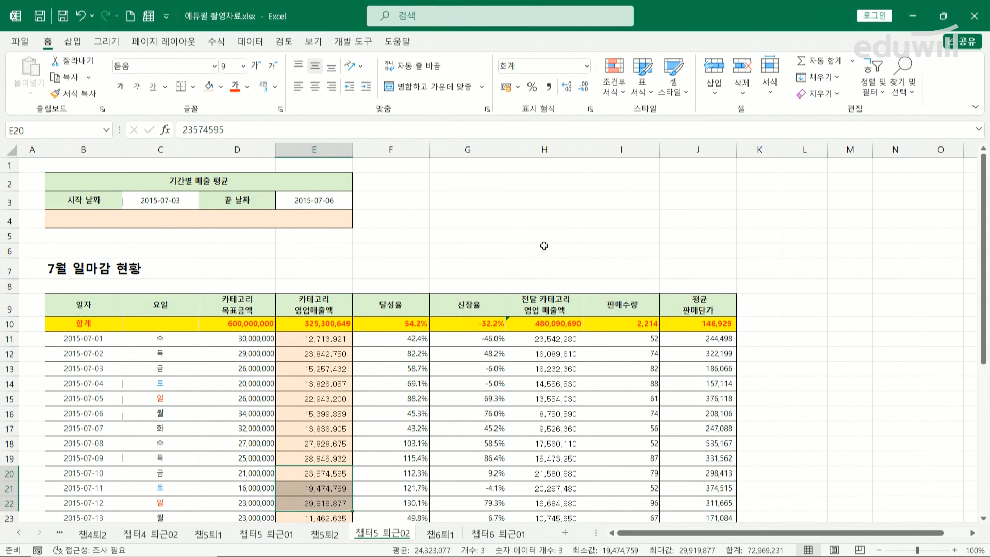
Step: Review the empty average cell B4 and the two date inputs in C3 and E3
{"action": "left_click", "coordinate": [175, 217]}
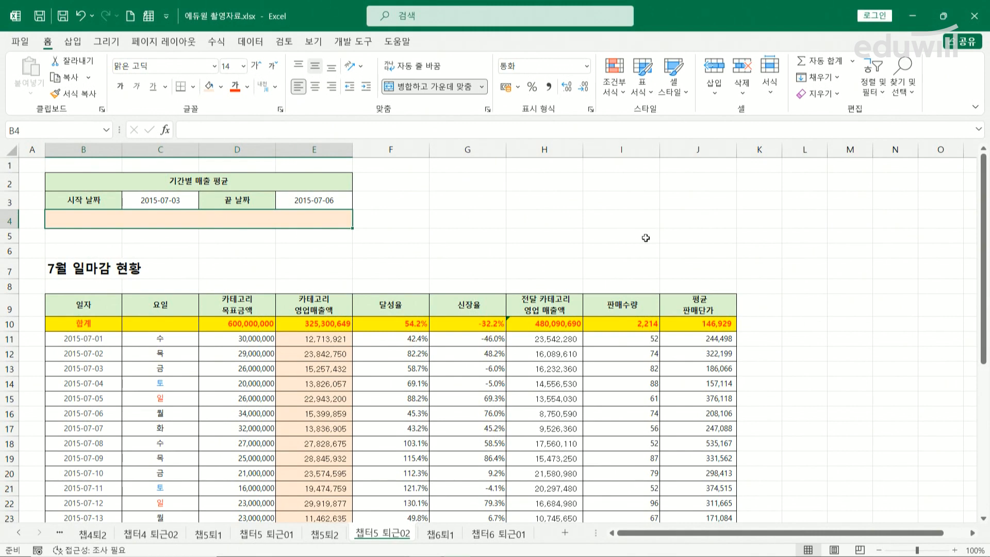
{"action": "left_click", "coordinate": [169, 196]}
{"action": "left_click", "coordinate": [314, 195]}
{"action": "left_click", "coordinate": [181, 194]}
{"action": "left_click", "coordinate": [312, 205]}
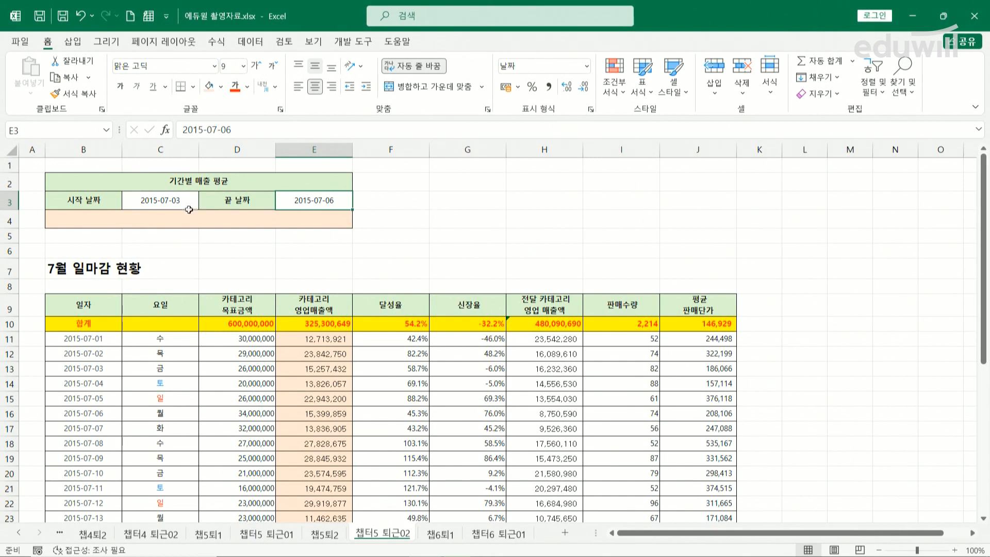
Step: Start an OFFSET formula in merged cell B4 with the date header B9 as its reference argument
{"action": "left_click", "coordinate": [204, 218]}
{"action": "type", "text": "="}
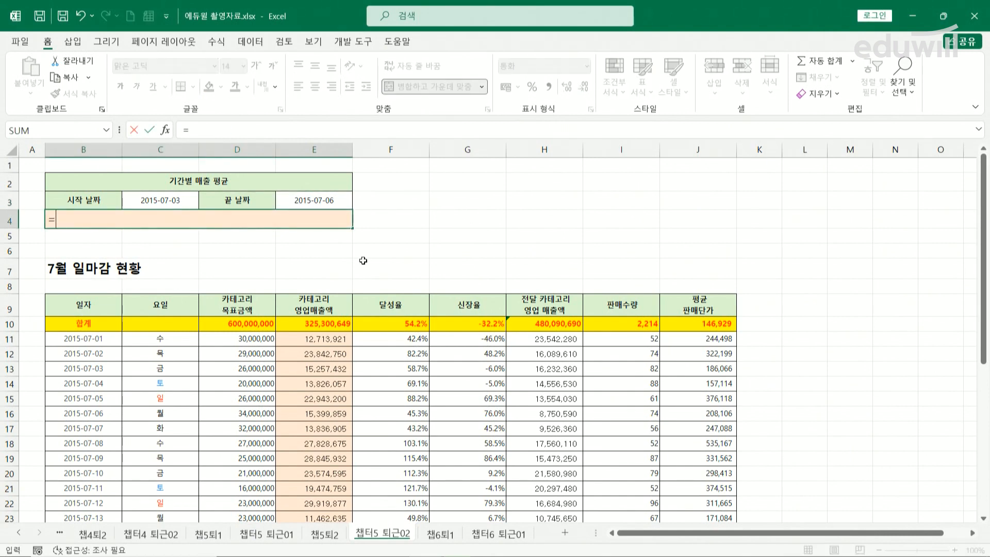
{"action": "type", "text": "offset"}
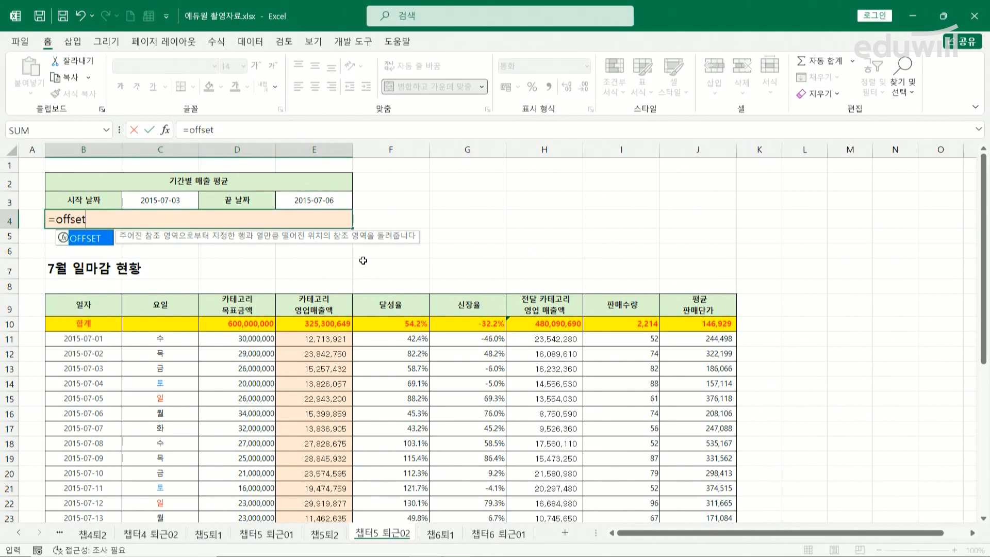
{"action": "key", "text": "Tab"}
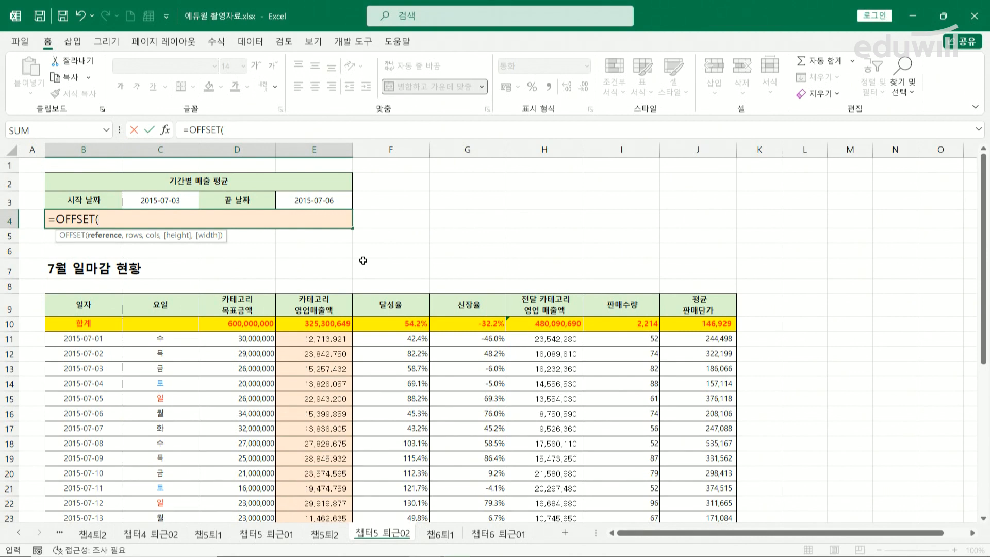
{"action": "left_click", "coordinate": [71, 302]}
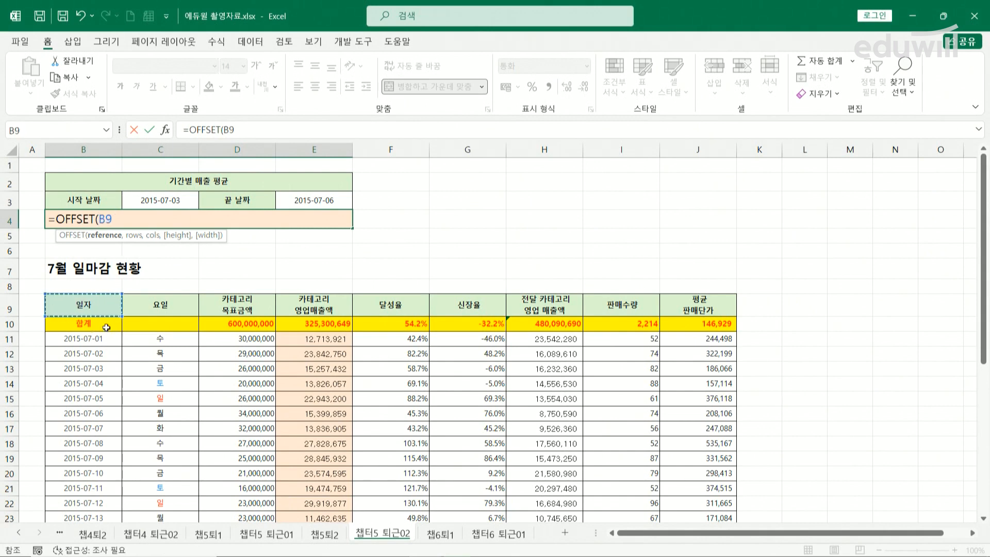
{"action": "type", "text": ","}
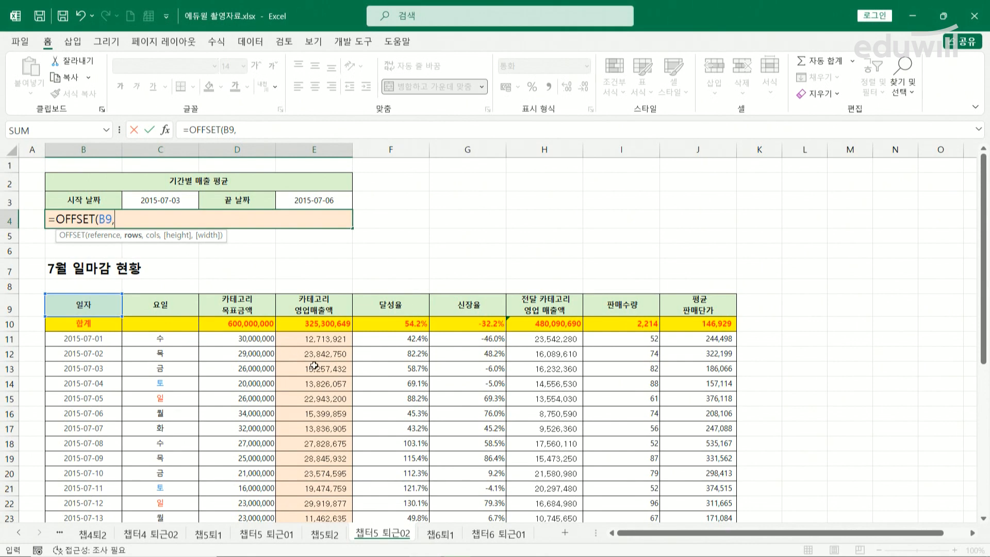
{"action": "left_click_drag", "start_coordinate": [315, 368], "coordinate": [320, 411]}
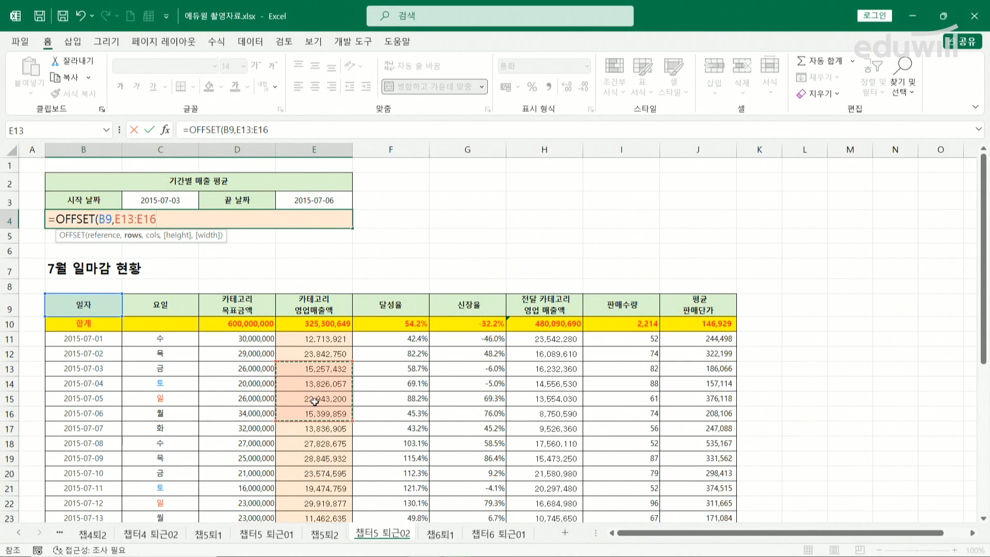
{"action": "left_click", "coordinate": [84, 413]}
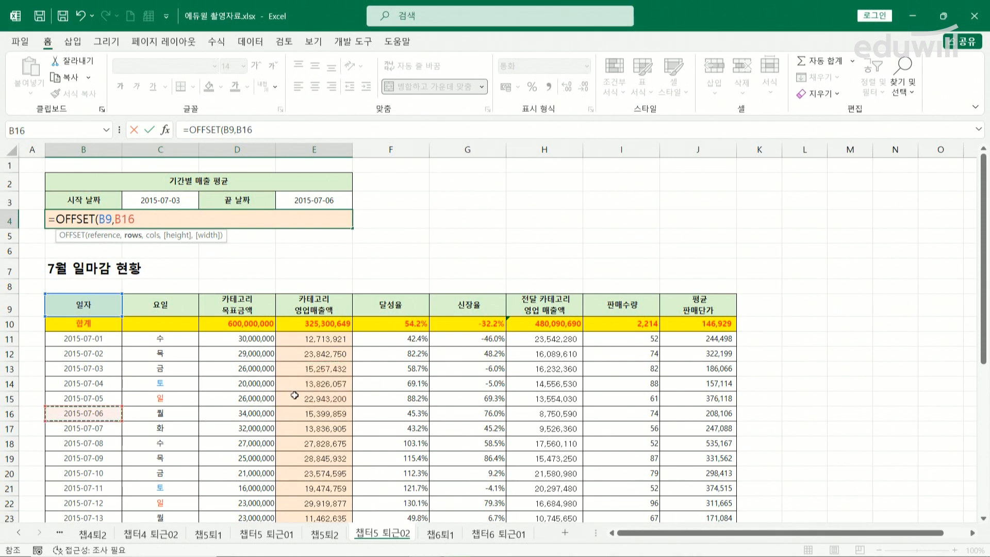
{"action": "left_click", "coordinate": [311, 415]}
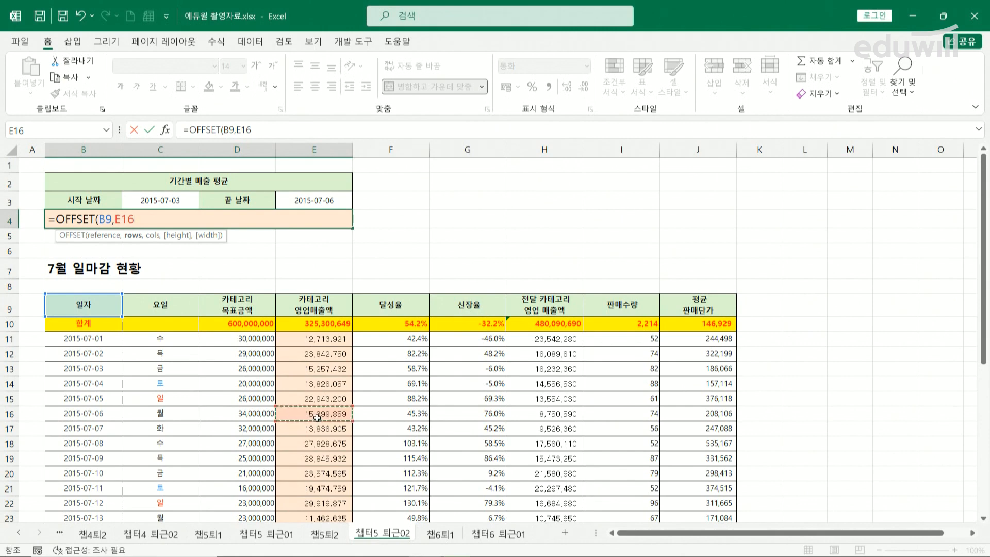
{"action": "left_click_drag", "start_coordinate": [317, 406], "coordinate": [318, 372]}
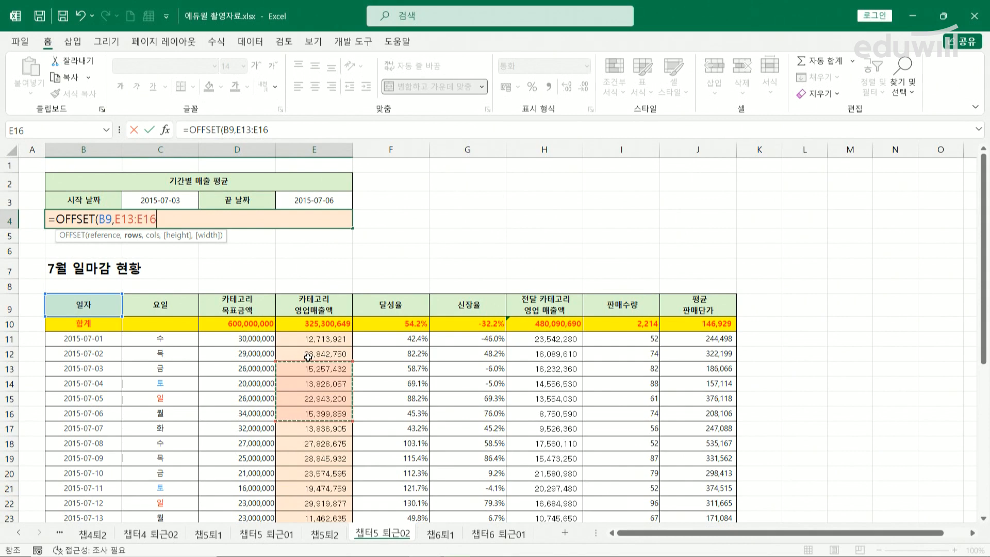
{"action": "left_click", "coordinate": [96, 412]}
{"action": "left_click_drag", "start_coordinate": [313, 412], "coordinate": [299, 372]}
{"action": "left_click_drag", "start_coordinate": [115, 219], "coordinate": [206, 221]}
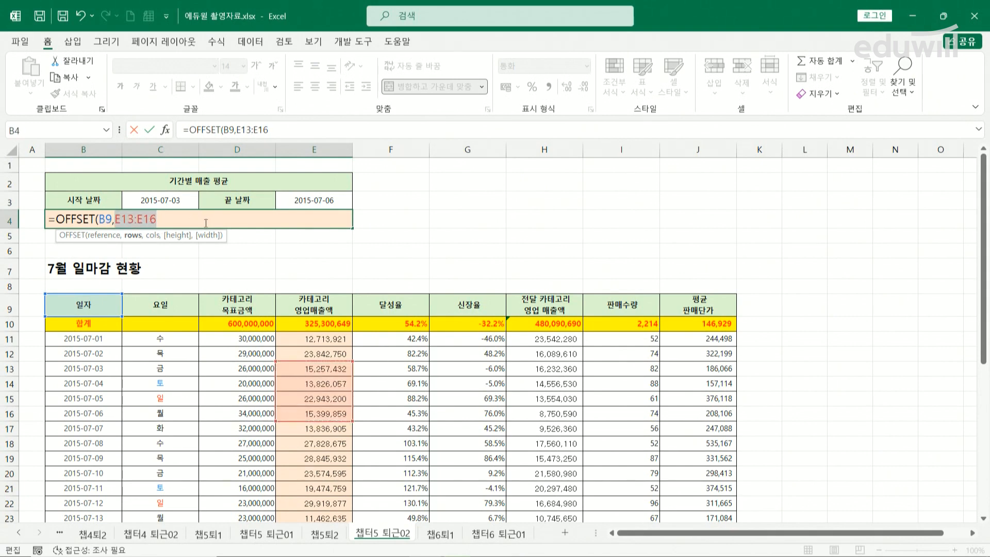
{"action": "key", "text": "BackSpace"}
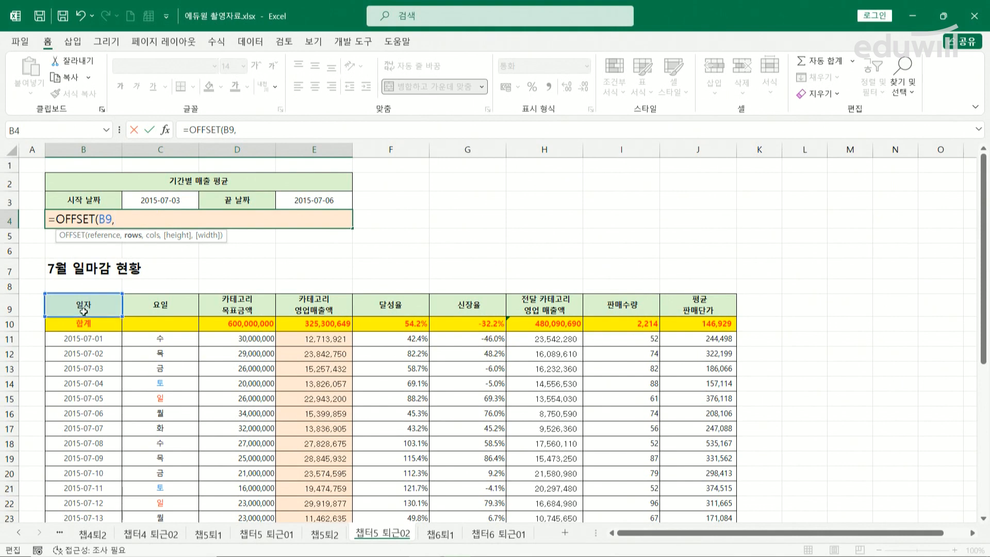